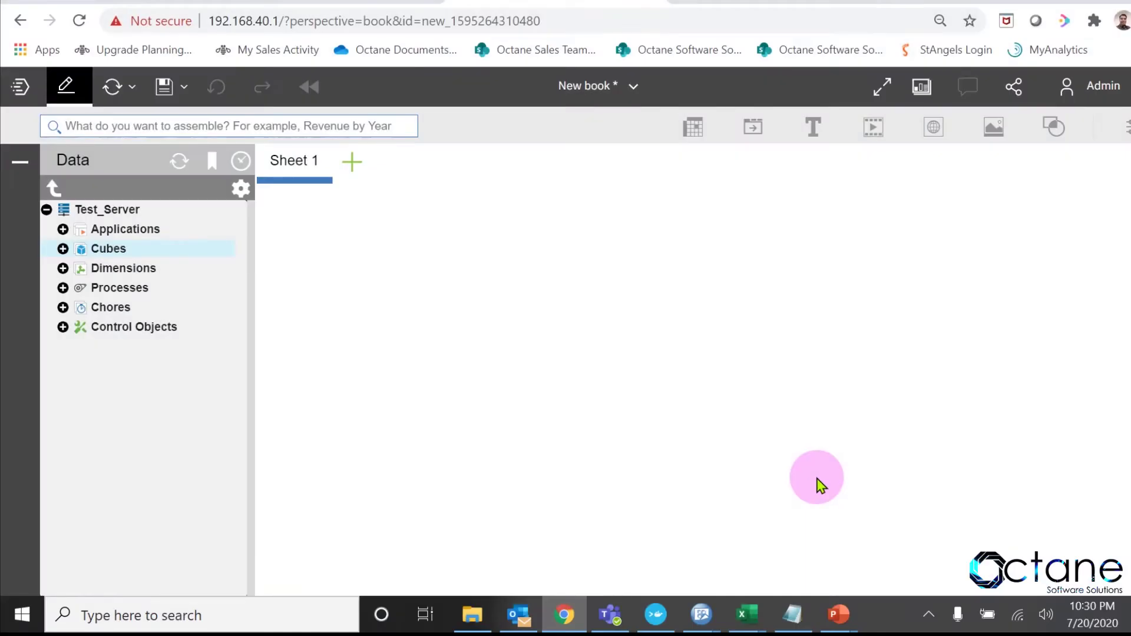
- Place the HC cube's View1 on Sheet 1, showing TA_Cost at 0.00 beside Headcount by month
click(63, 249)
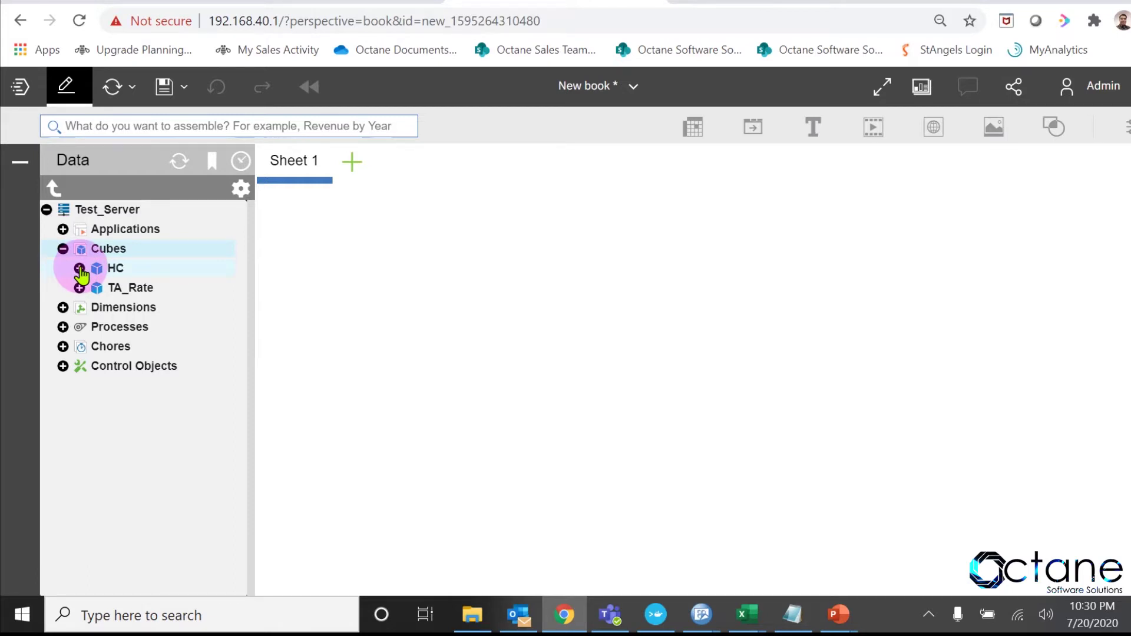
click(79, 268)
click(95, 307)
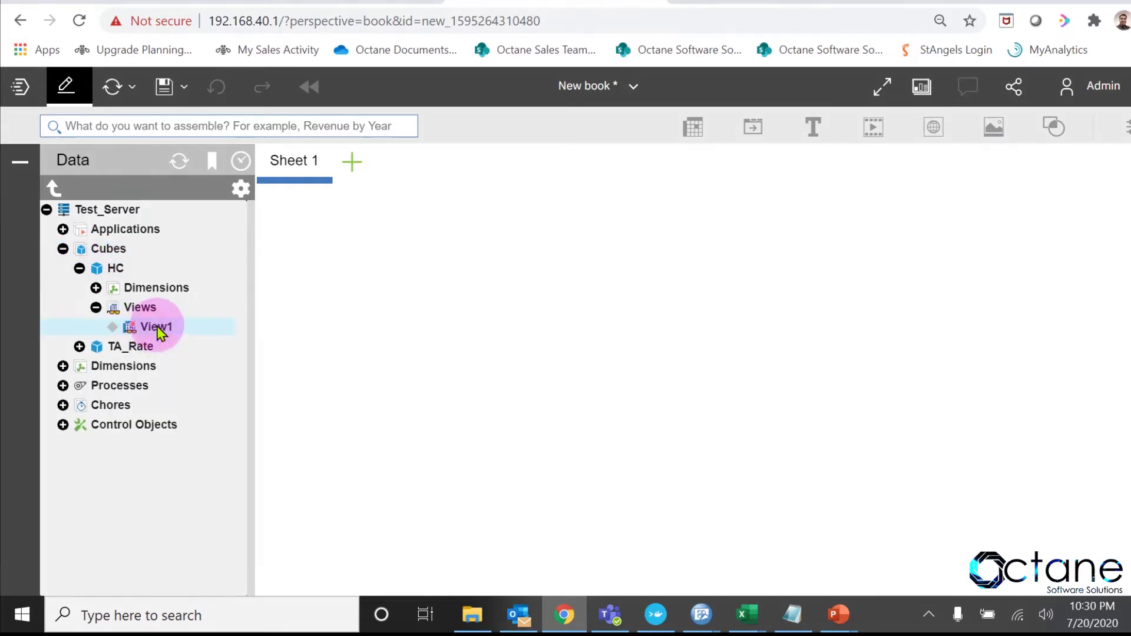
drag(156, 327, 377, 231)
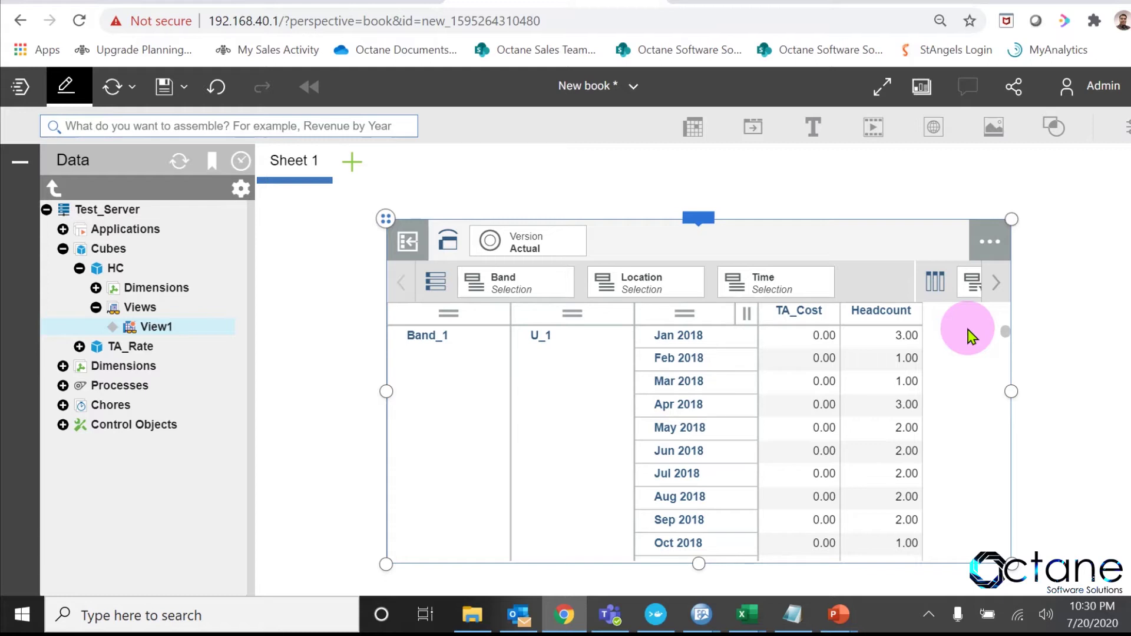
- Load TA_Rate's Rate view onto Sheet 2 and add an empty Sheet 3
click(352, 161)
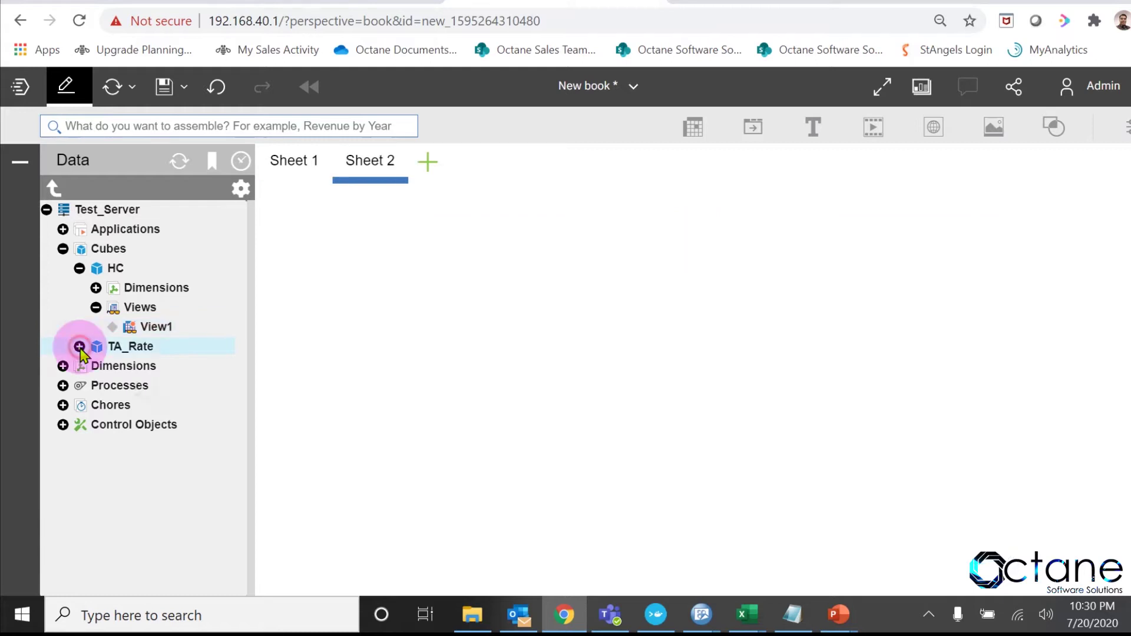
click(79, 347)
click(96, 386)
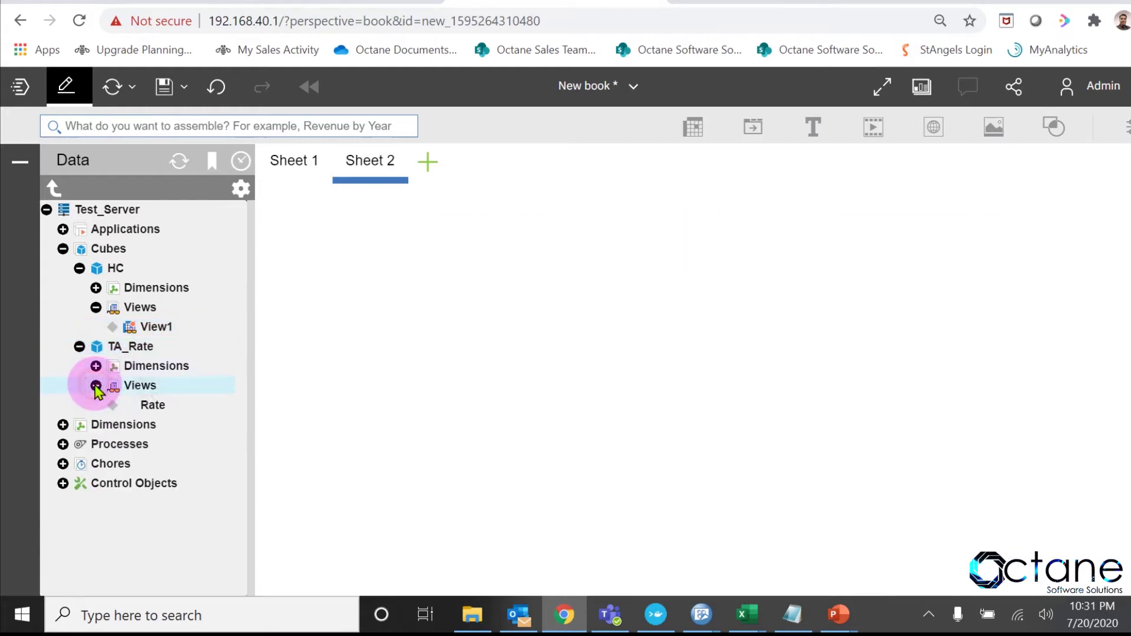
drag(152, 412, 398, 283)
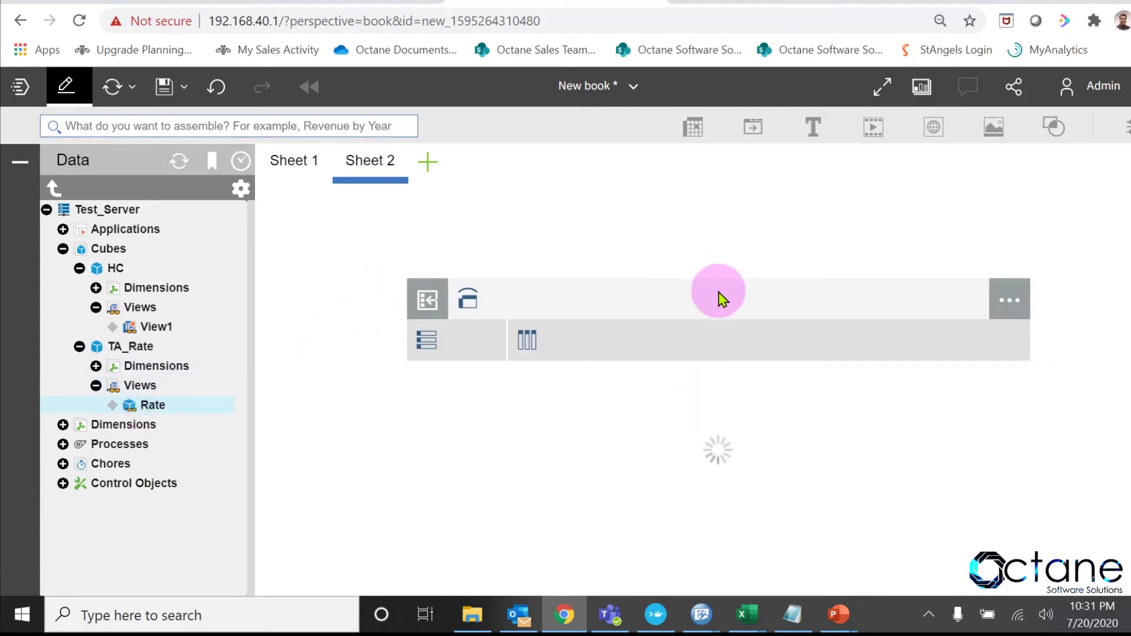
click(428, 161)
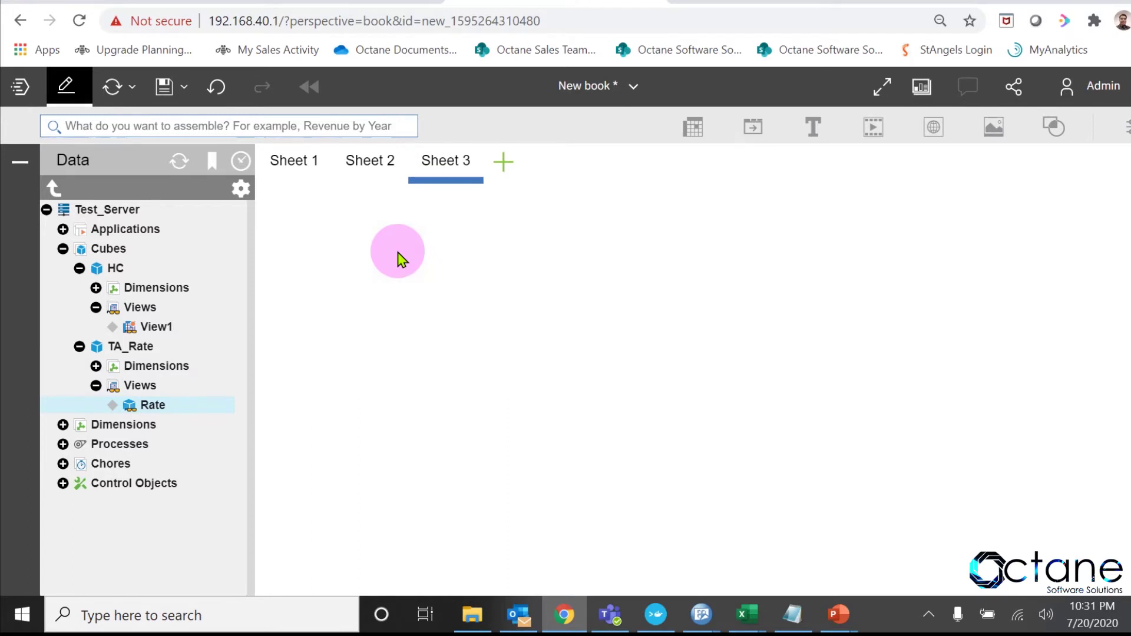
- Create HC business rules pasting skipcheck and the TA_Cost = Headcount × Actual TA_Rate rule, then save
right_click(116, 272)
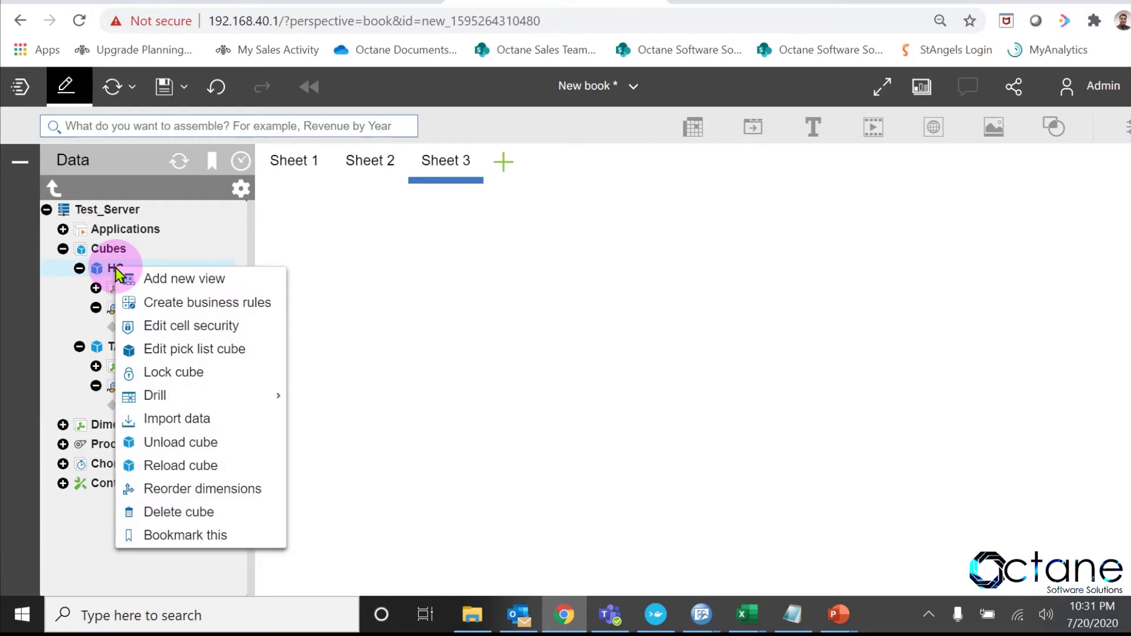
click(197, 303)
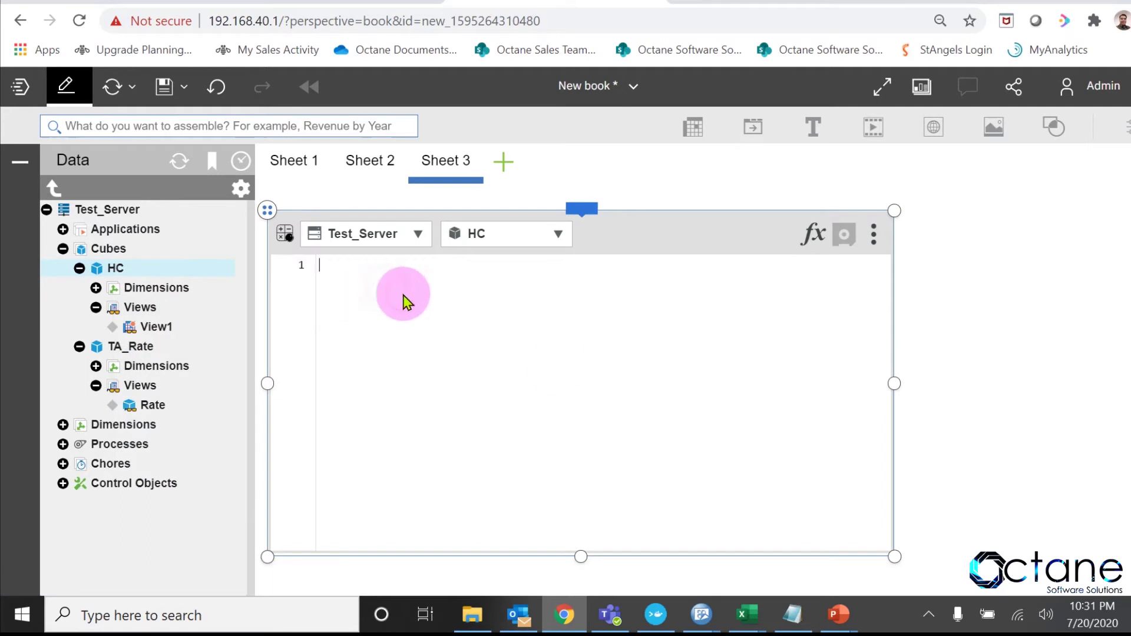
click(793, 622)
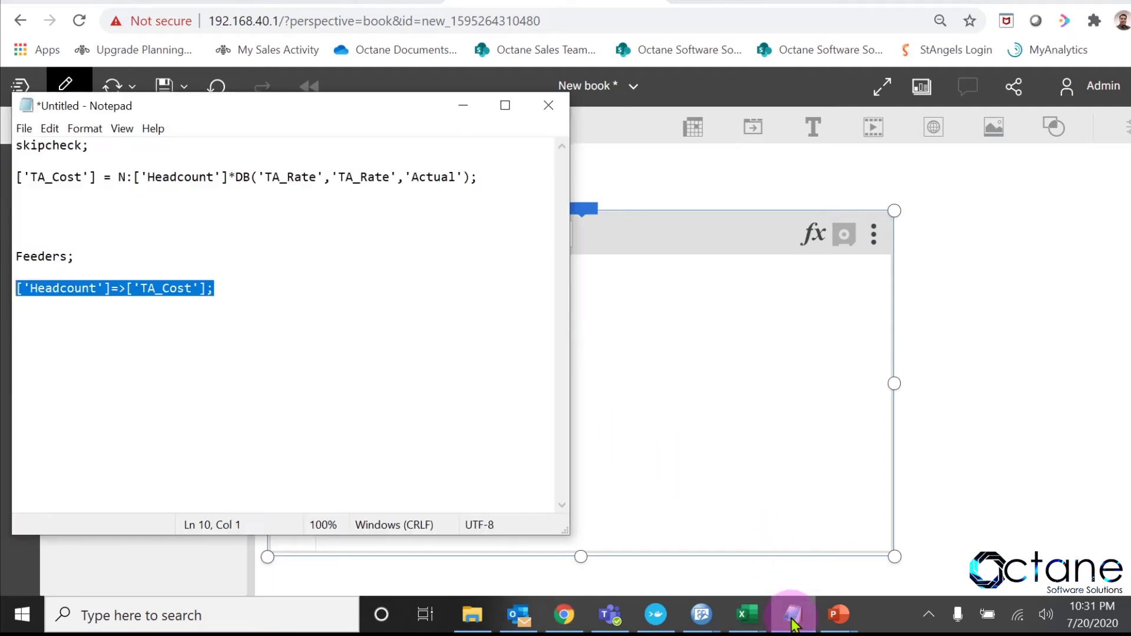
drag(479, 177, 30, 136)
key(ctrl+c)
click(649, 296)
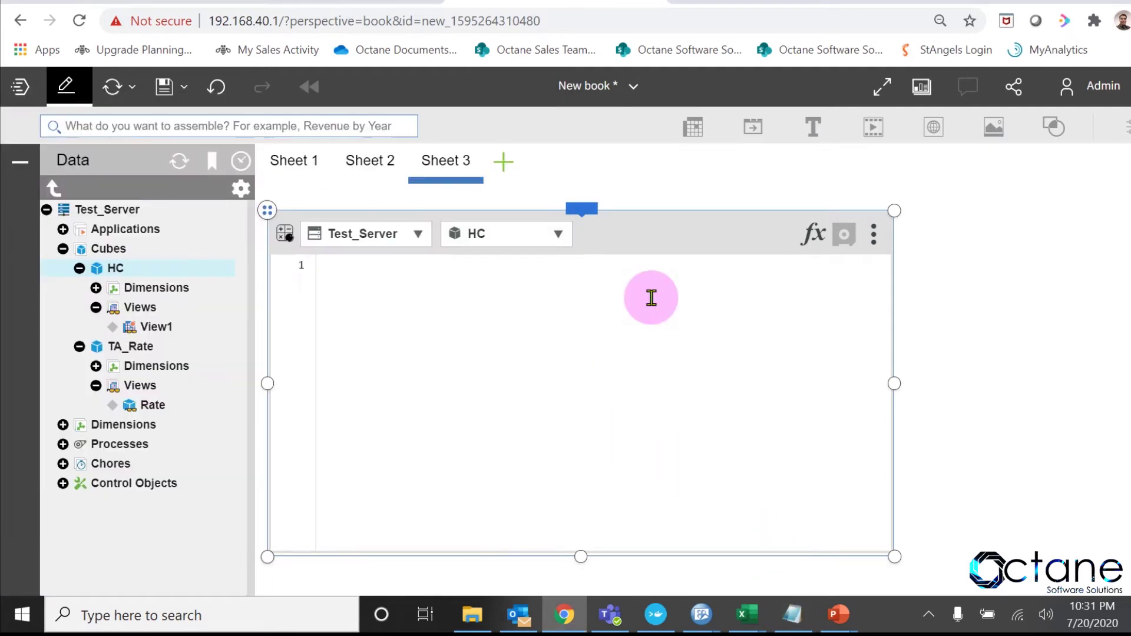
key(ctrl+v)
click(844, 234)
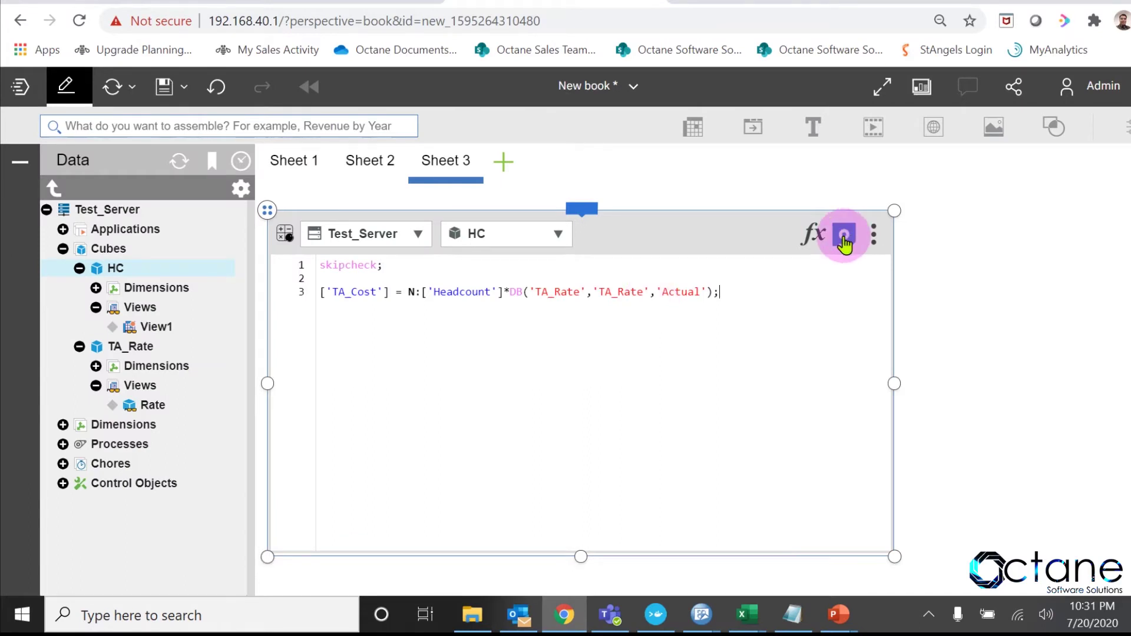
- Refresh the HC view on Sheet 1 so TA_Cost shows 15000.00 for Jan 2018
click(306, 169)
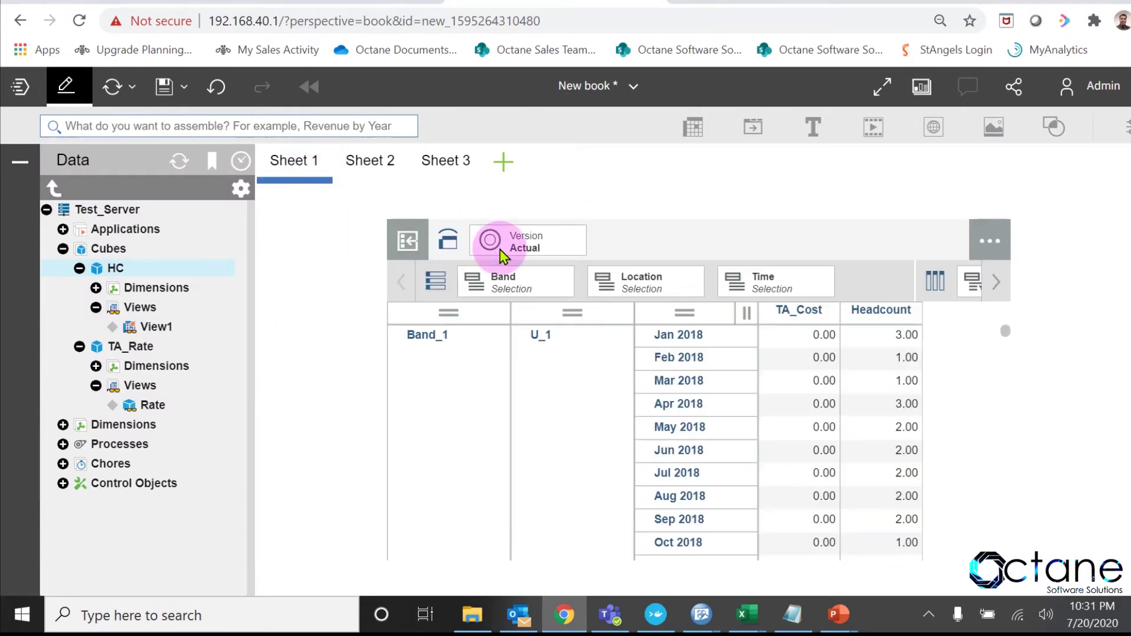
click(105, 88)
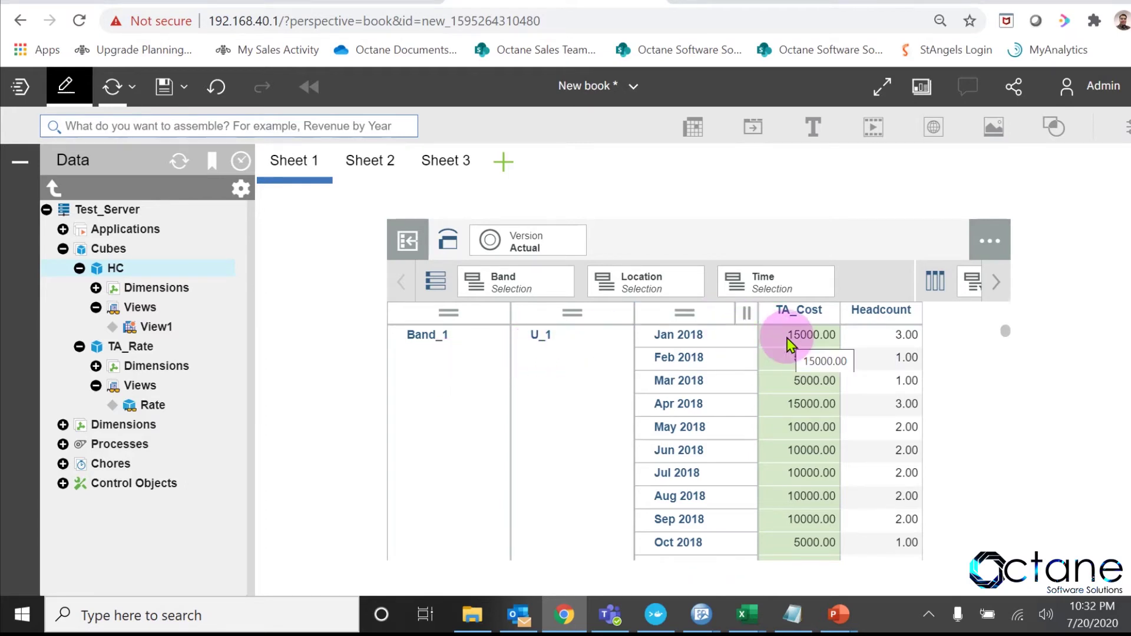
drag(808, 342, 674, 248)
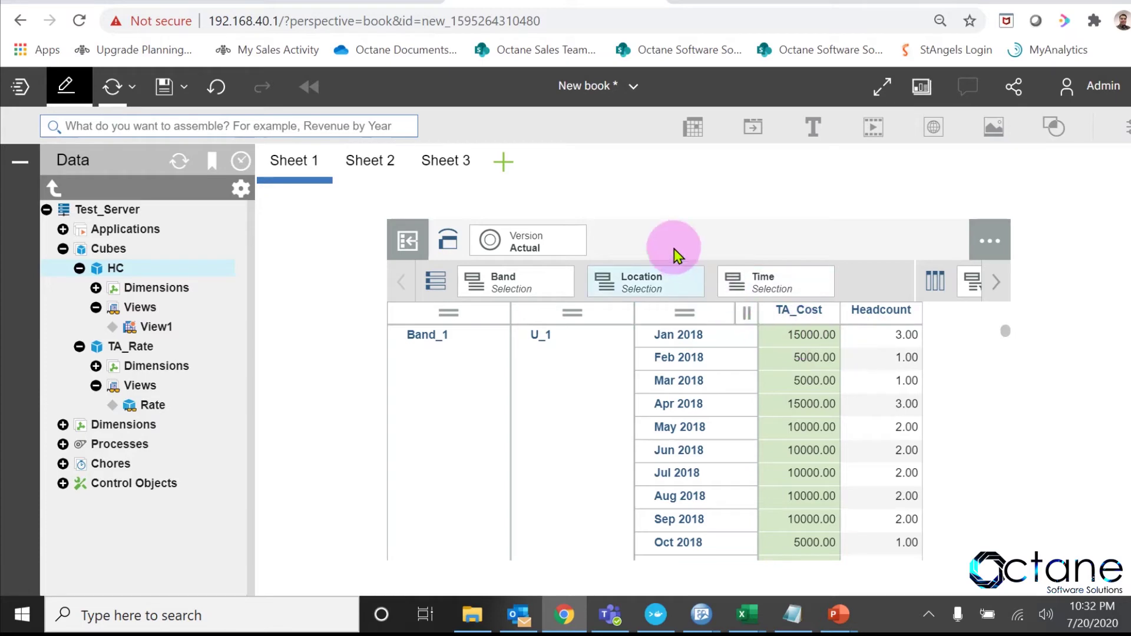
- Suppress zeros on All in the HC view, hiding the TA_Cost column, then change sheets
mouse_move(627, 204)
click(604, 190)
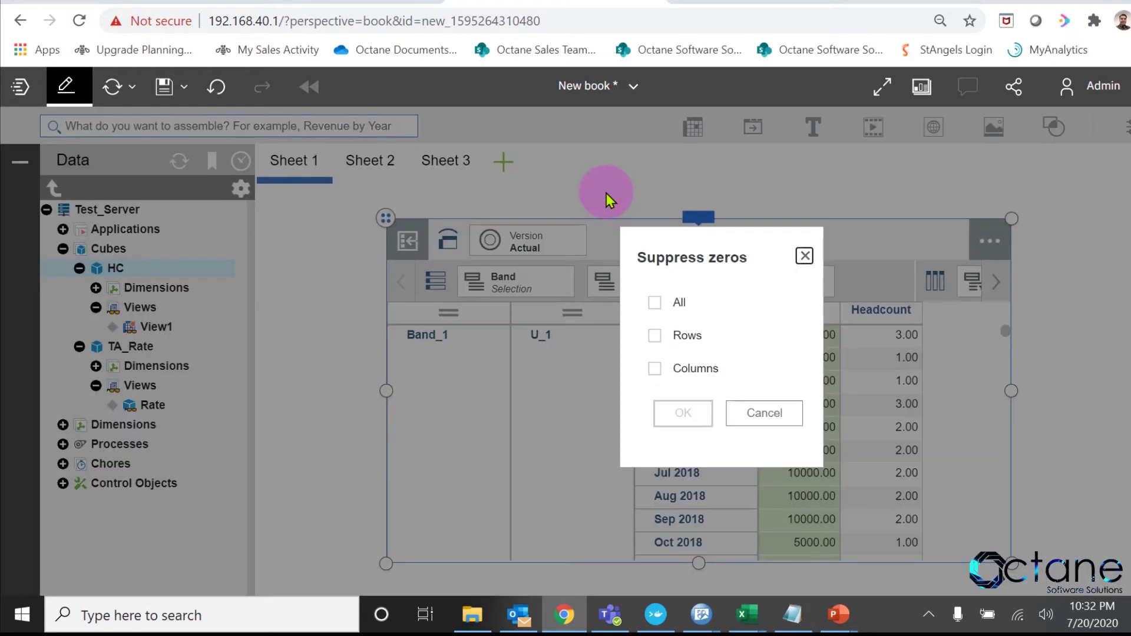
click(656, 305)
click(687, 426)
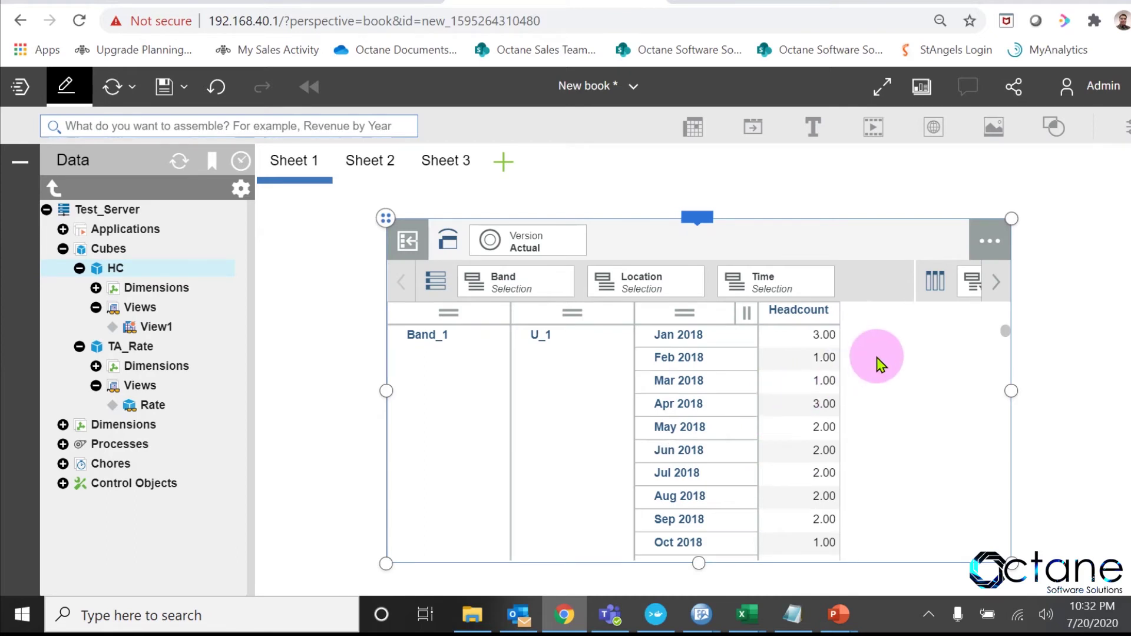
click(450, 163)
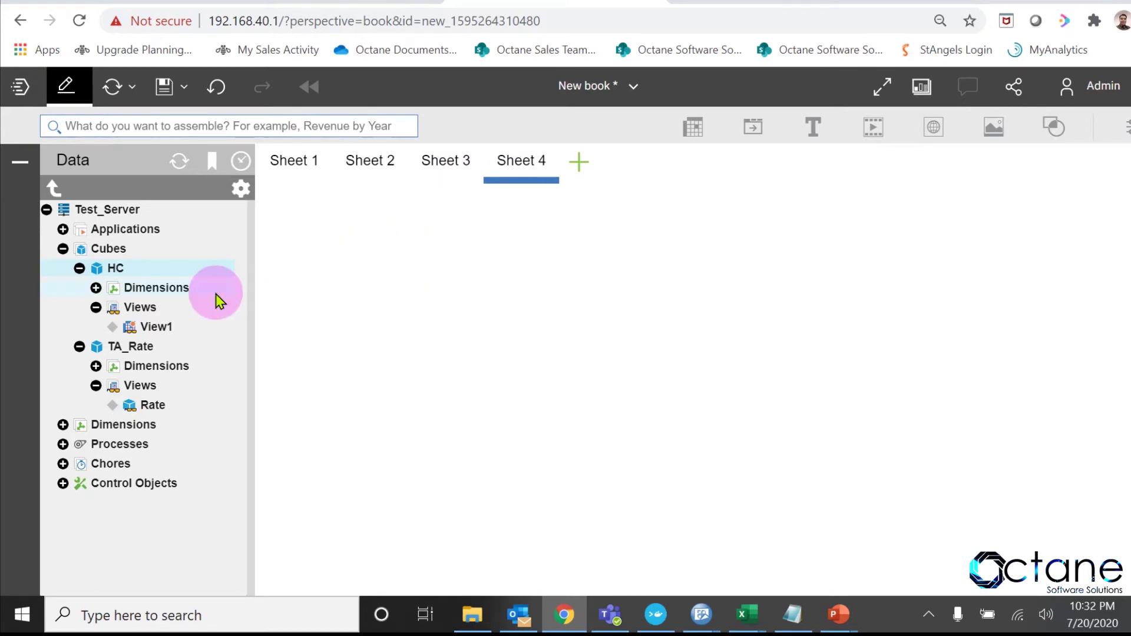
- Open Headcount_Meas on Sheet 4 and make Headcount a child of TA_Cost, accepting the data-loss warning
click(96, 288)
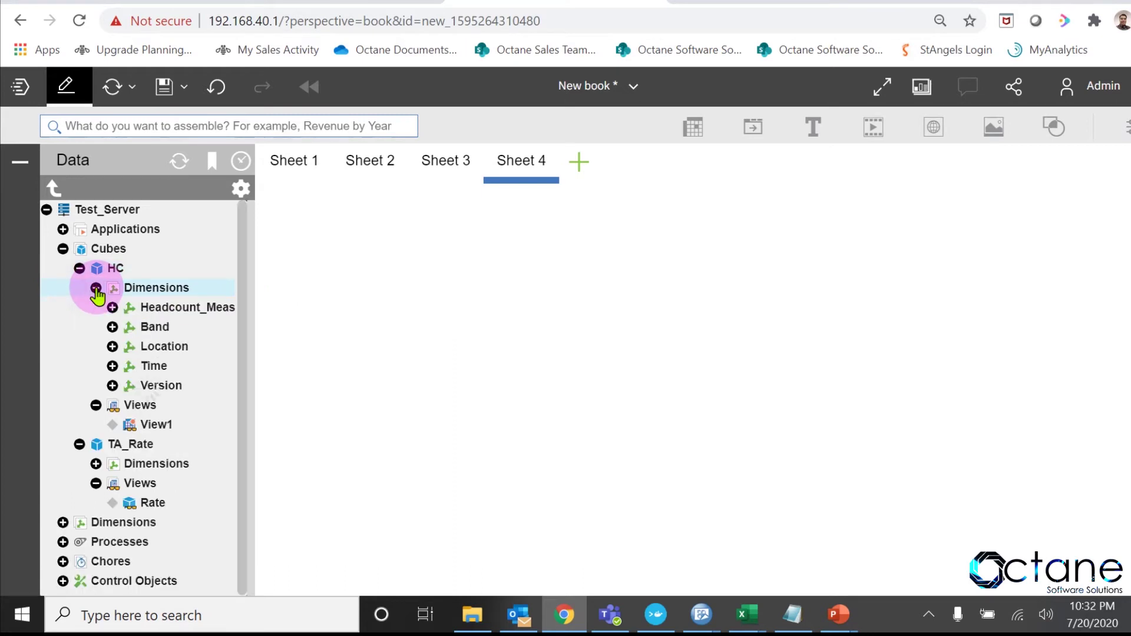
drag(115, 309, 407, 277)
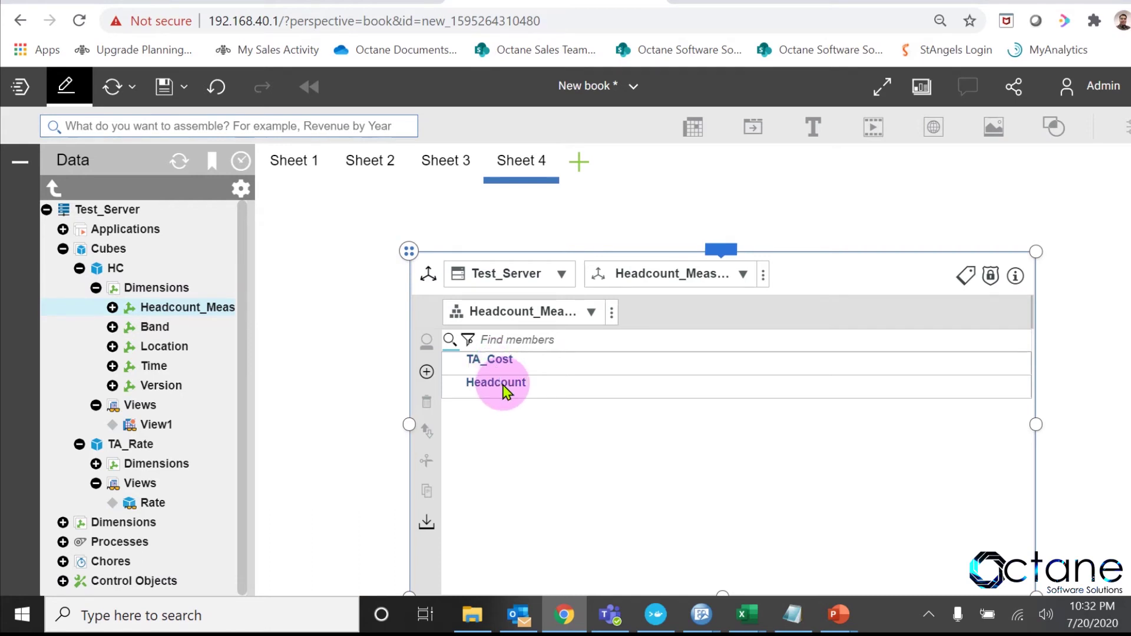
drag(504, 384, 515, 366)
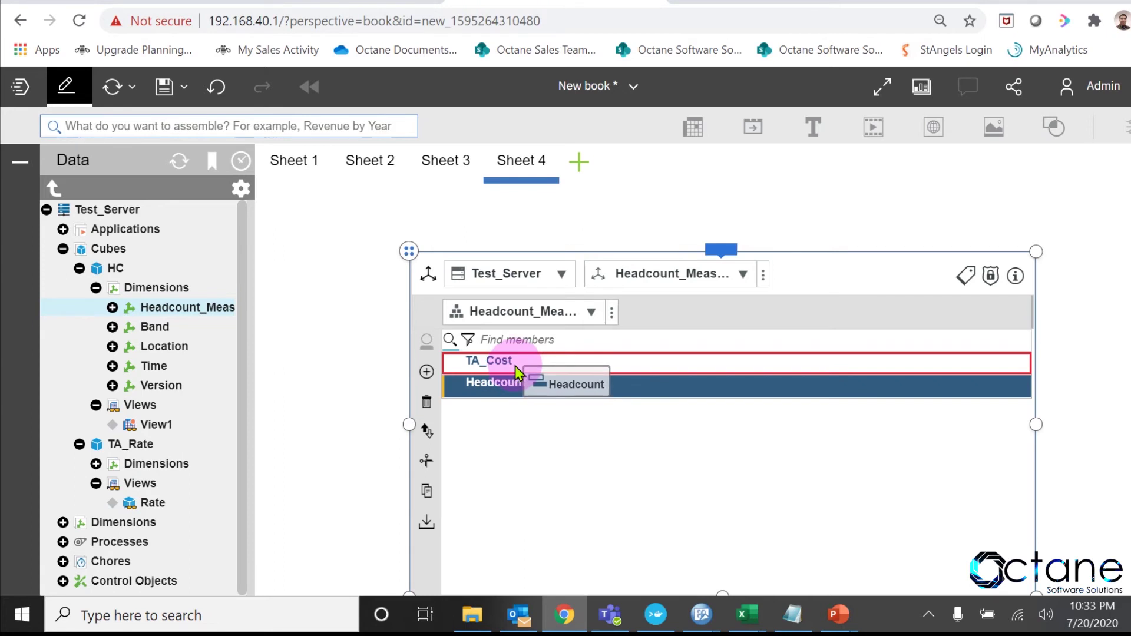
drag(515, 366, 515, 366)
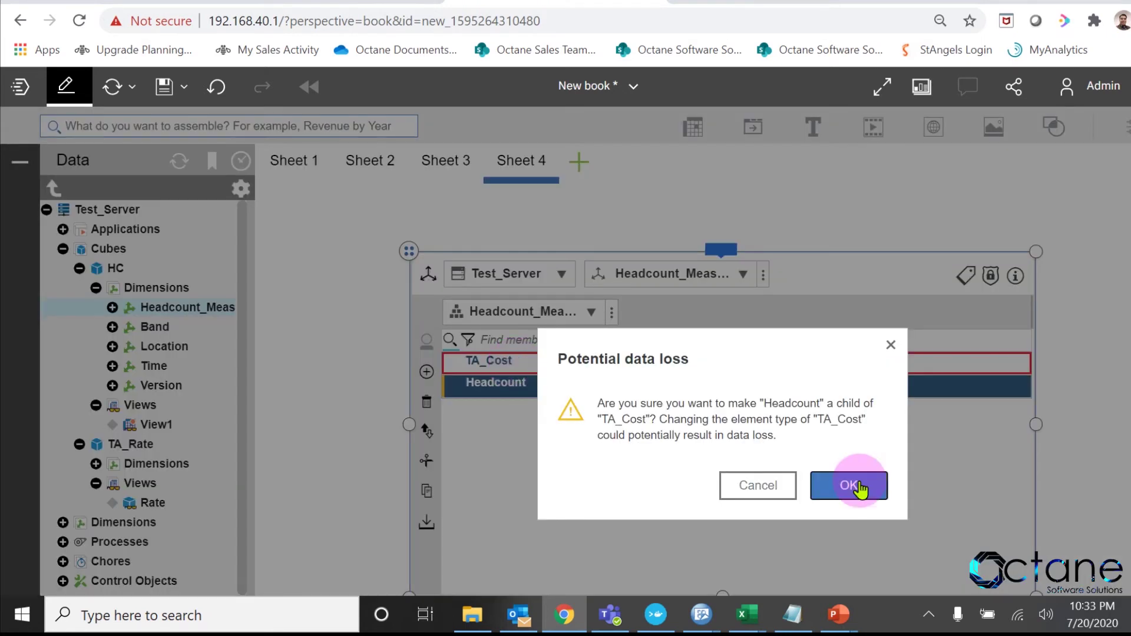
click(857, 487)
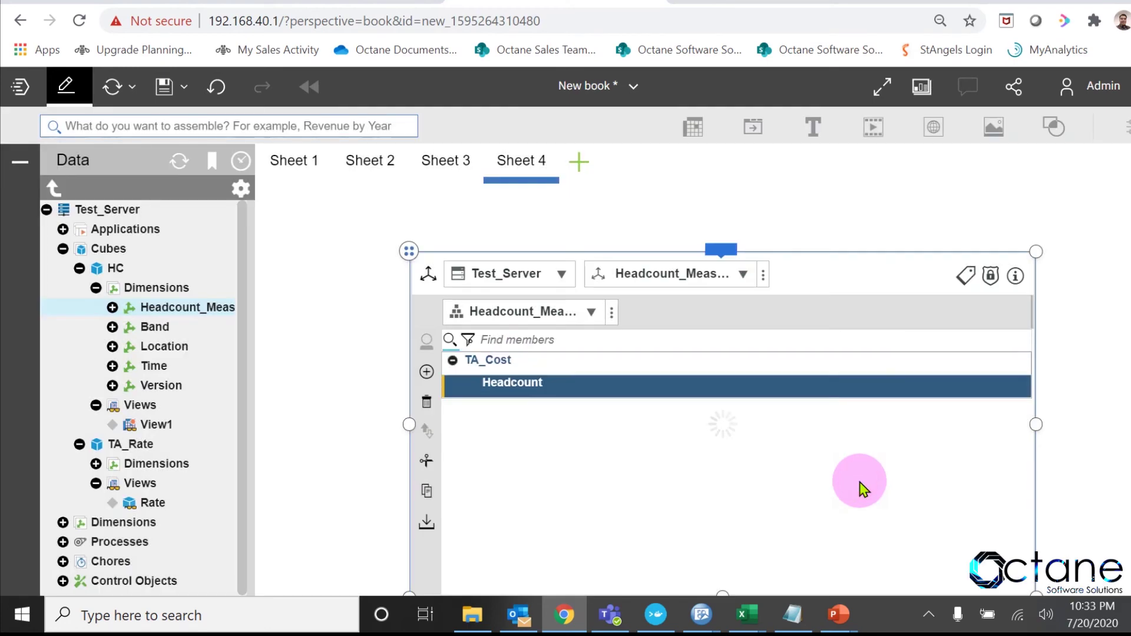
click(296, 161)
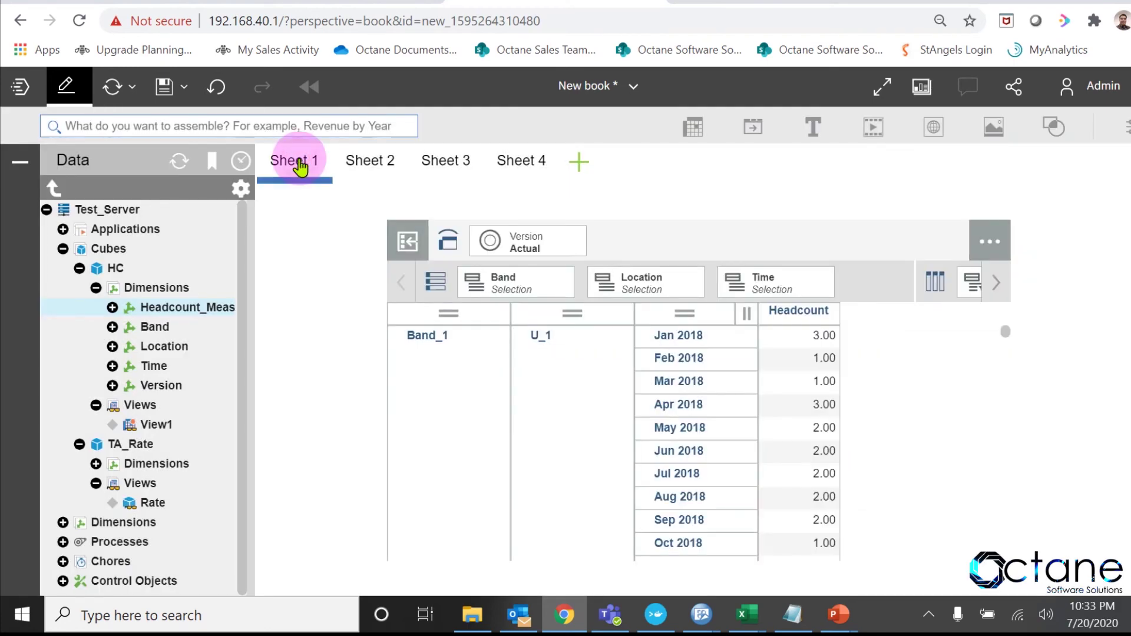
- Refresh Sheet 1 so TA_Cost consolidates Headcount, showing 3.00 for Jan 2018
click(112, 88)
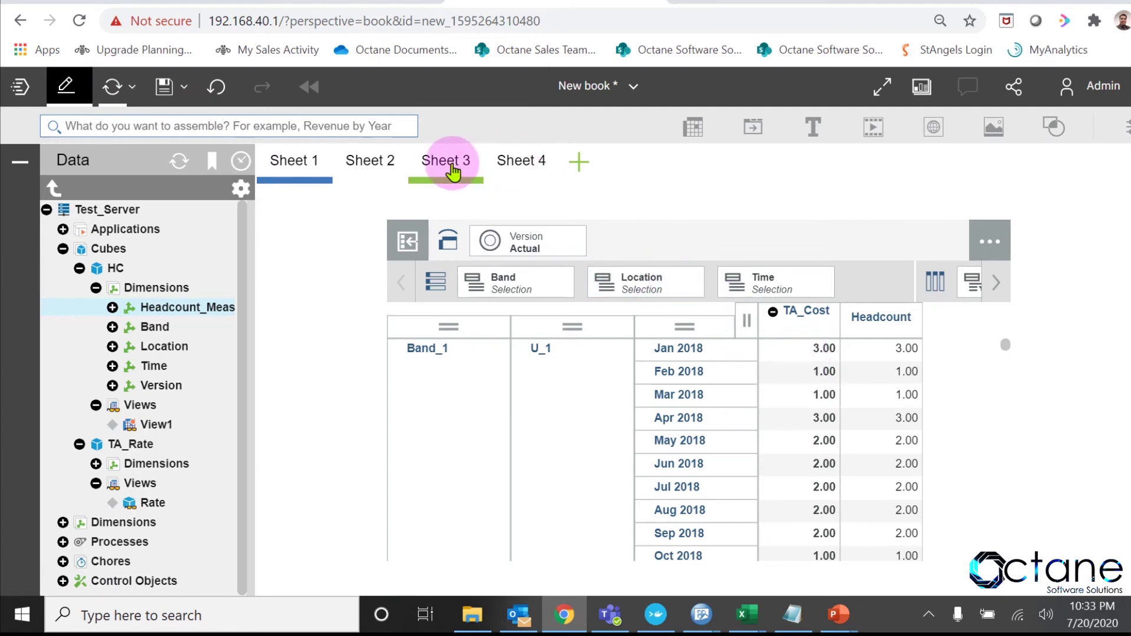
click(453, 172)
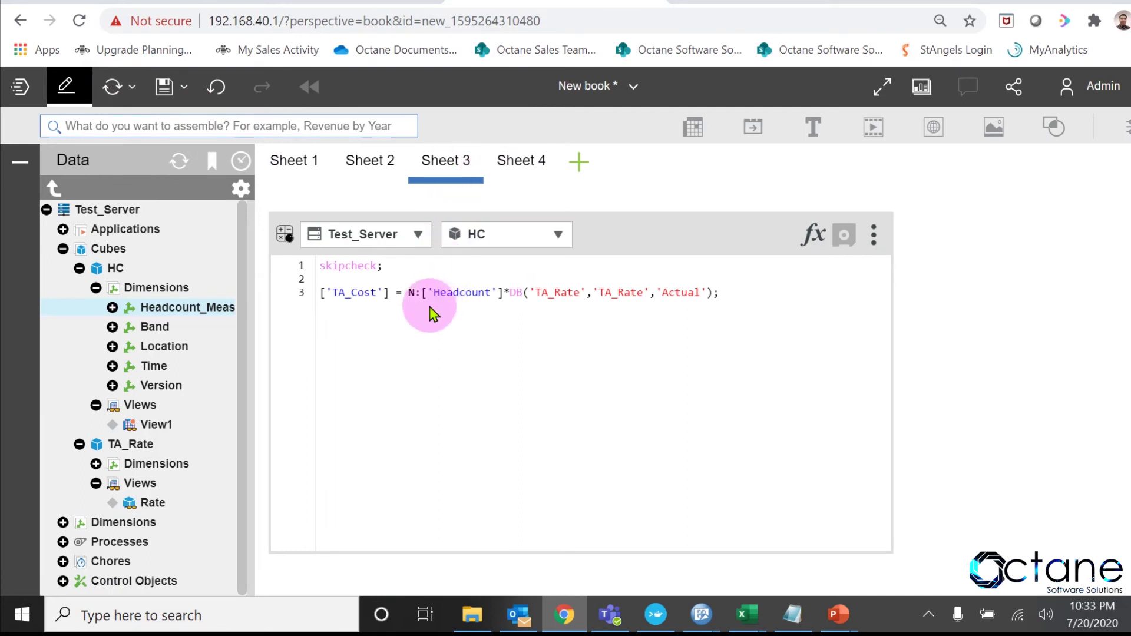
- Change the TA_Cost rule's level from N: to C: in HC's rules and save them
click(414, 293)
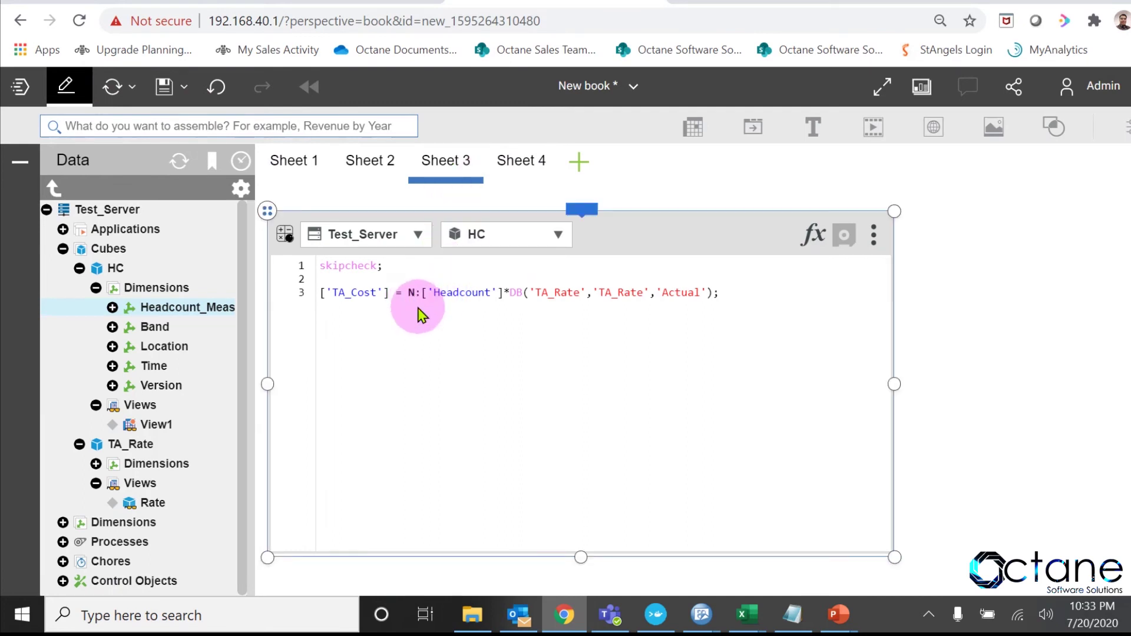
key(BackSpace)
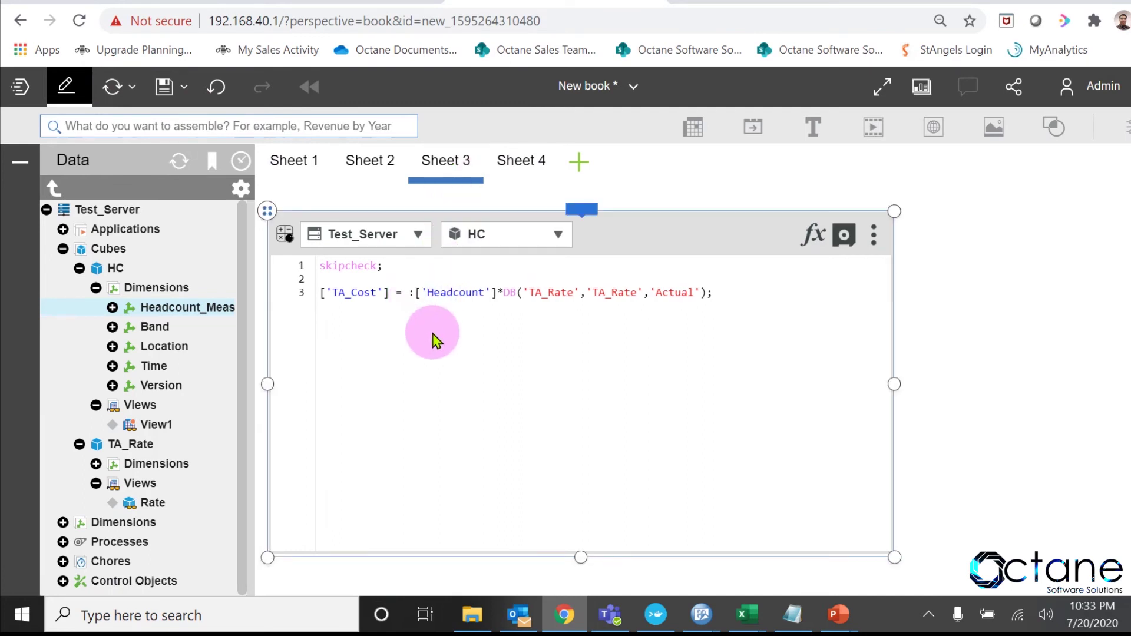
text(C)
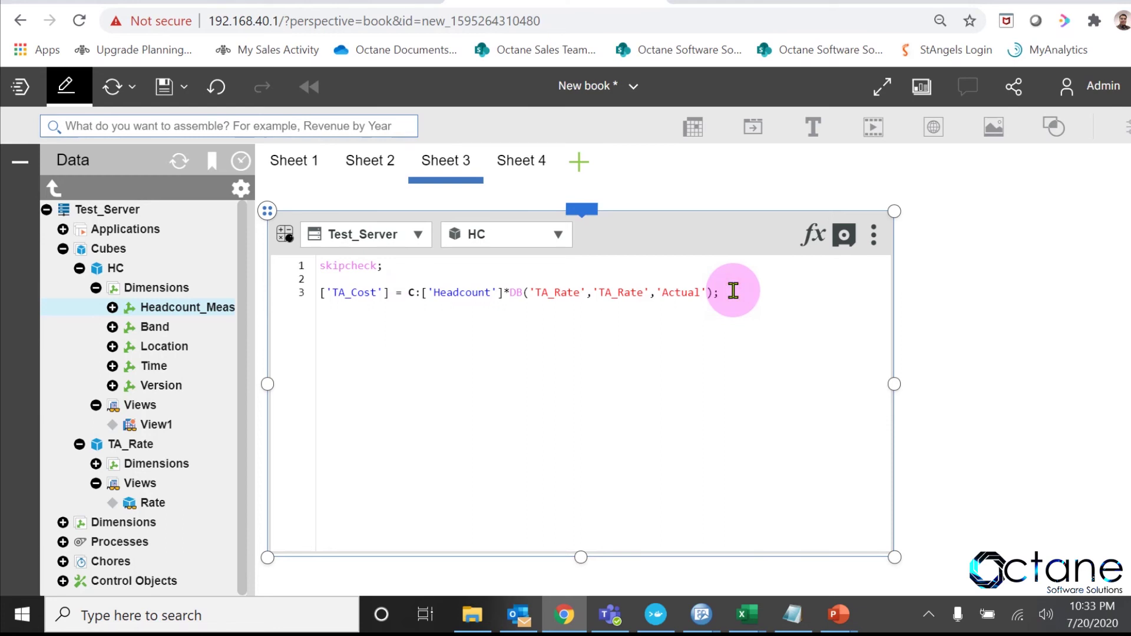
click(848, 238)
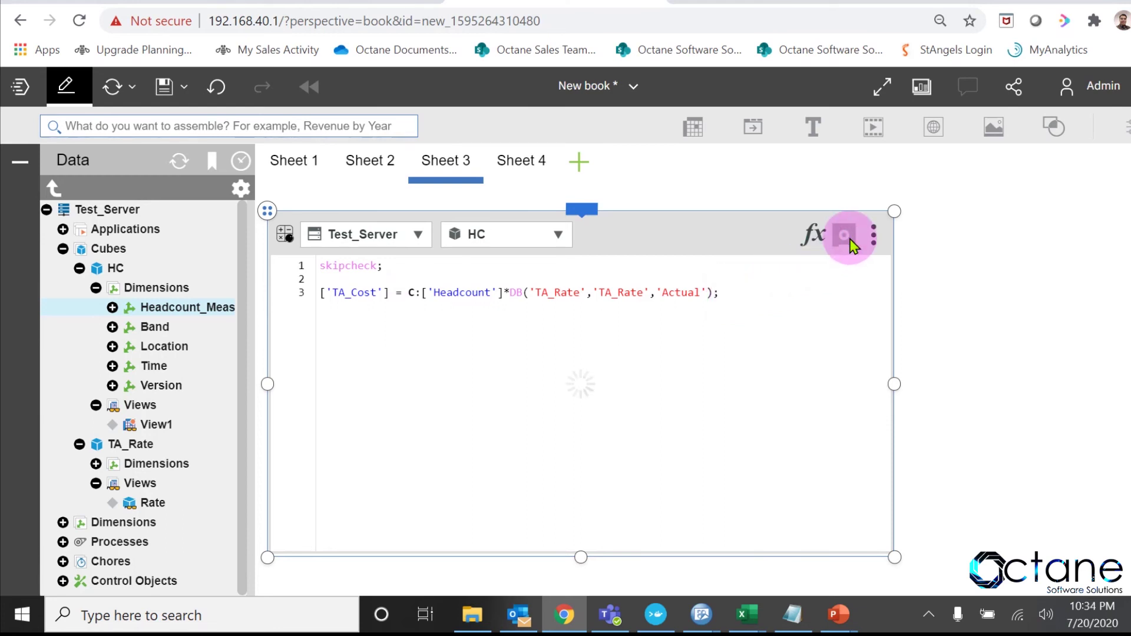
click(295, 165)
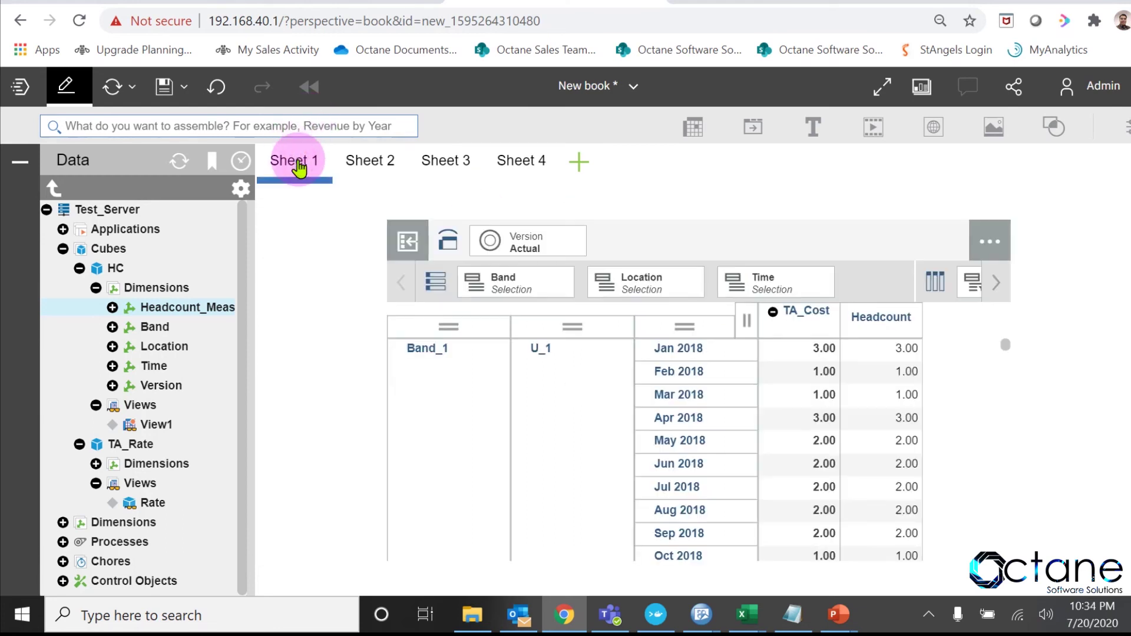
- Refresh Sheet 1 to show TA_Cost values 15000.00 and 5000.00, confirming zero suppression remains on All
click(111, 87)
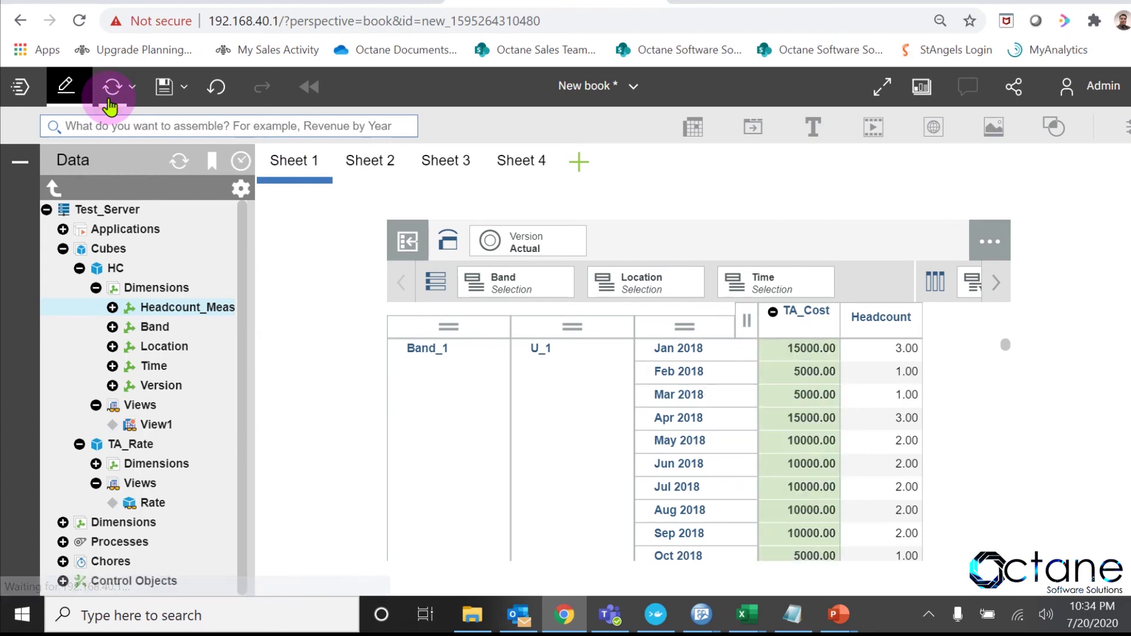
click(800, 371)
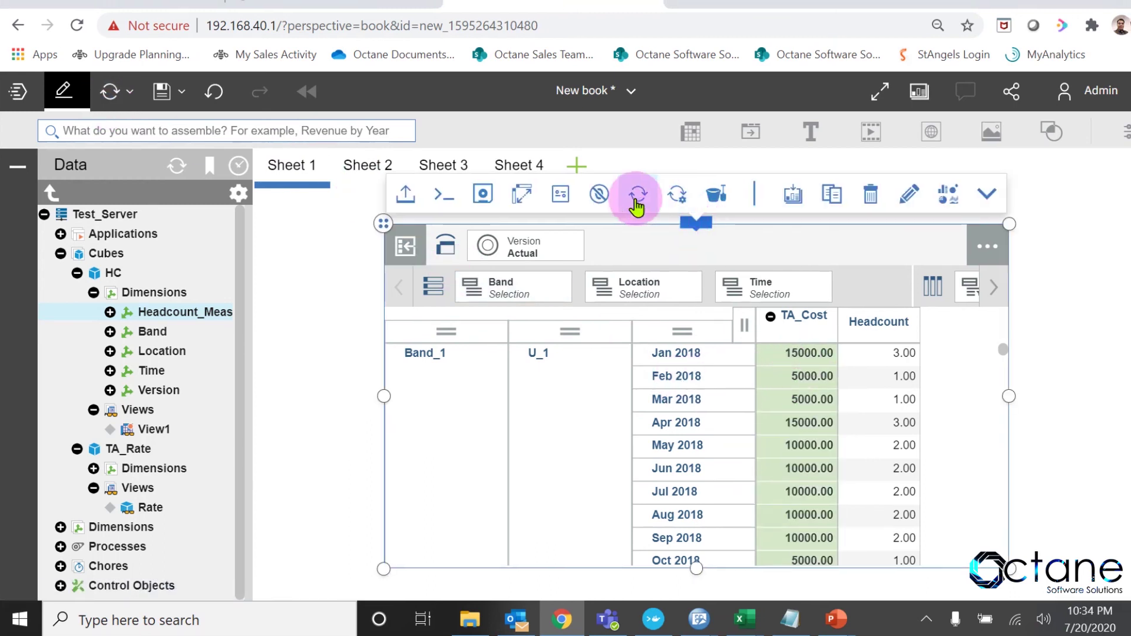
click(601, 197)
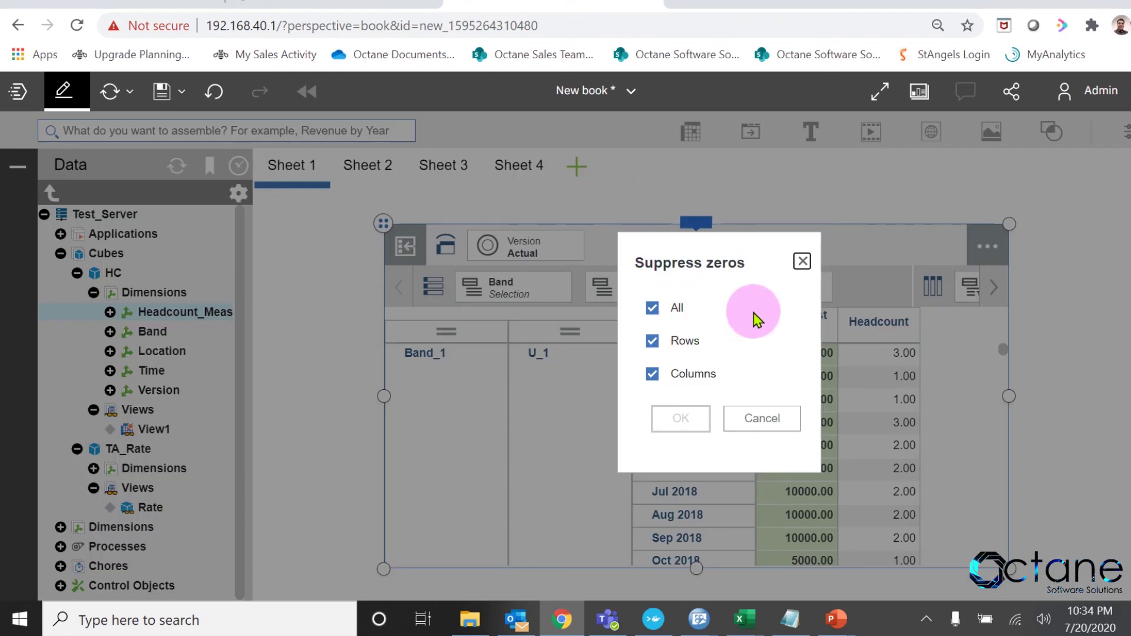
click(760, 419)
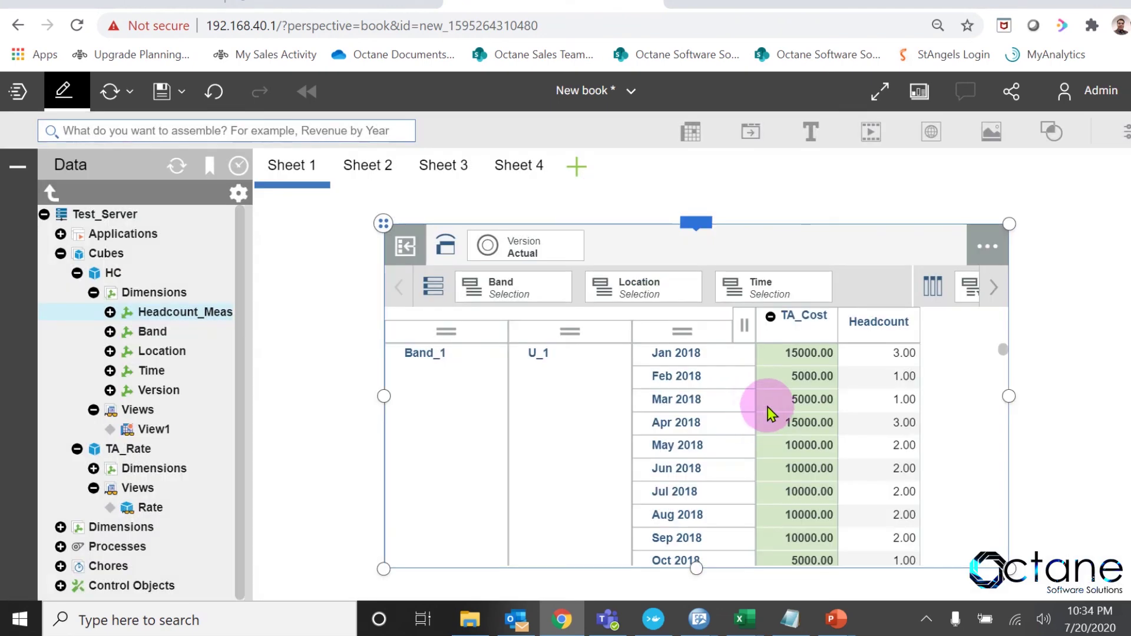
click(776, 396)
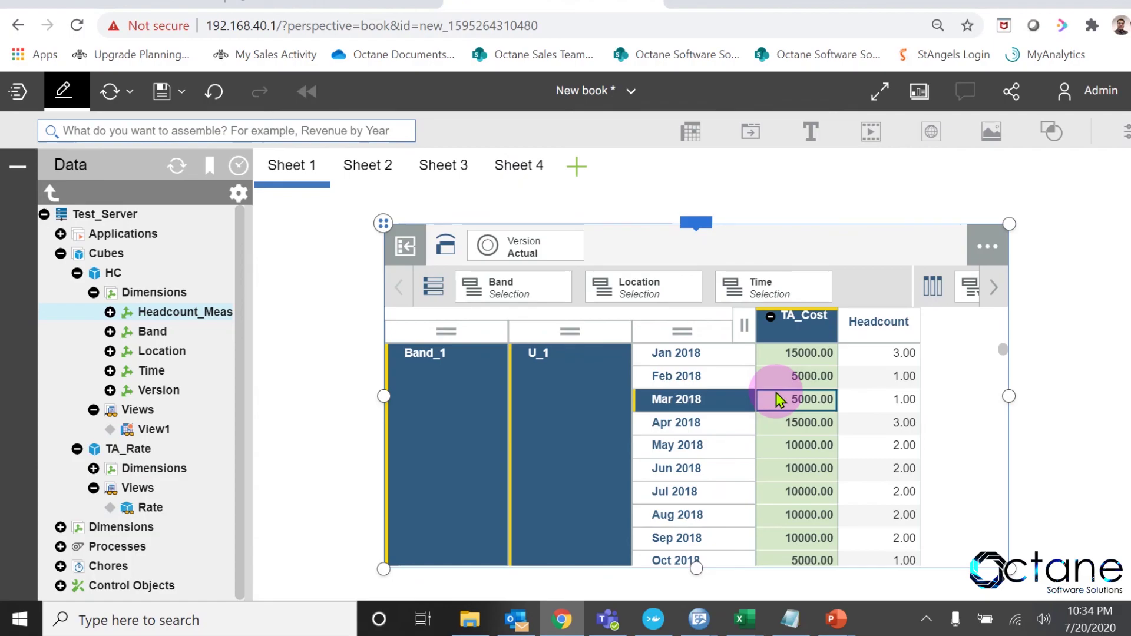